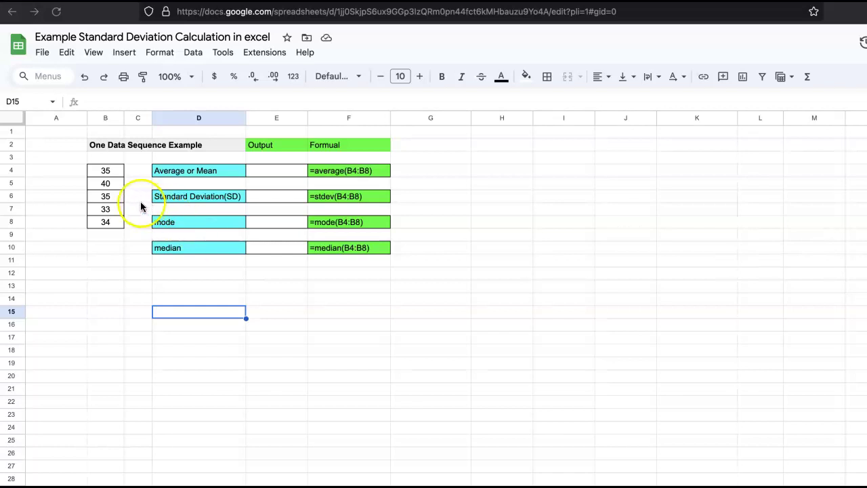
pyautogui.click(108, 186)
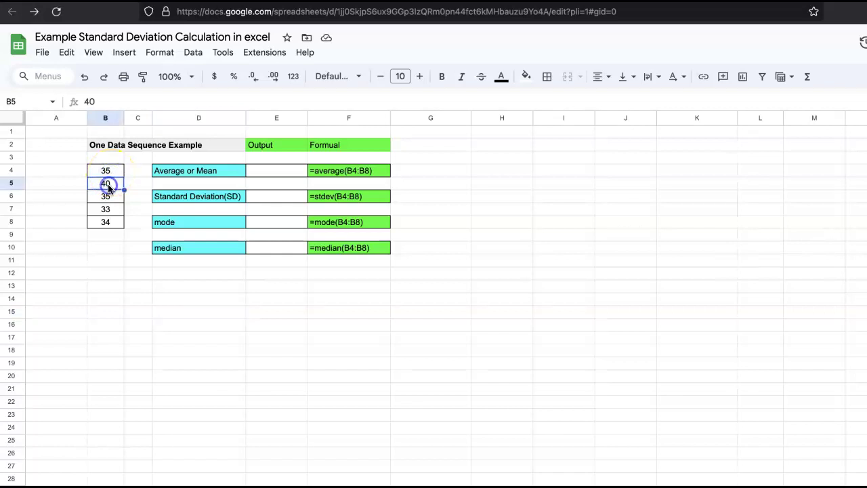
pyautogui.click(108, 197)
pyautogui.click(109, 210)
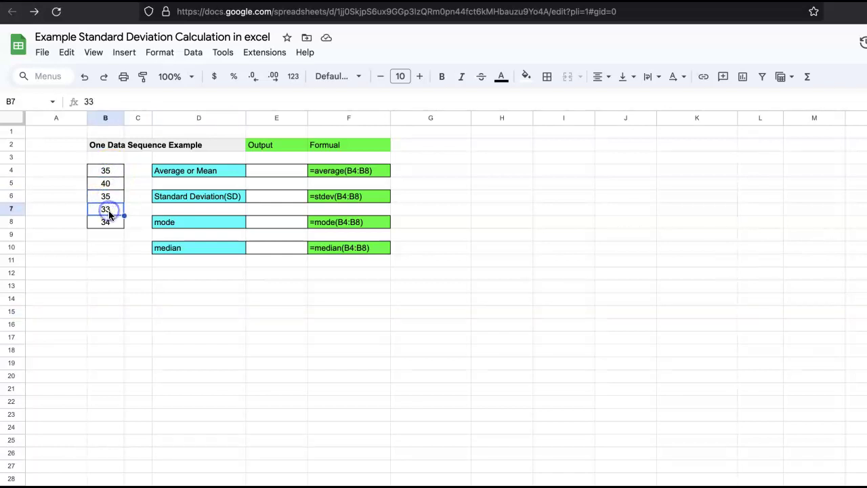
pyautogui.click(111, 223)
pyautogui.click(110, 236)
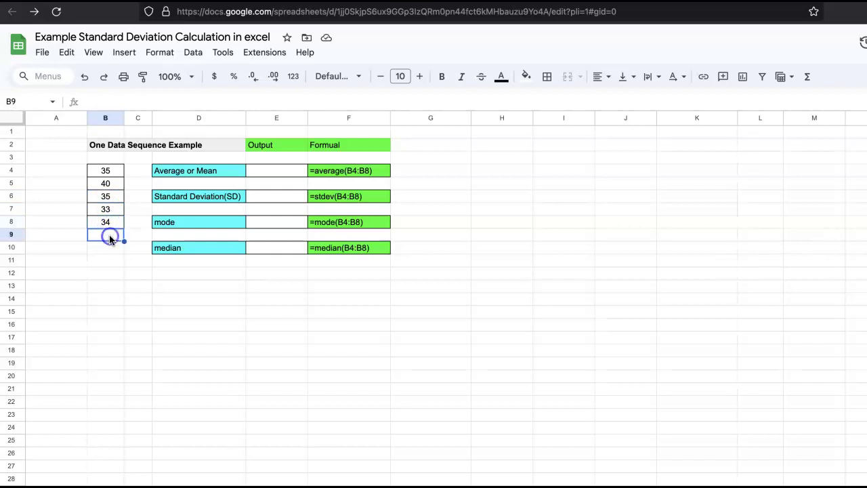
pyautogui.click(105, 231)
# - Calculate the mean in E4 with the formula =average(B4:B8)
pyautogui.click(265, 175)
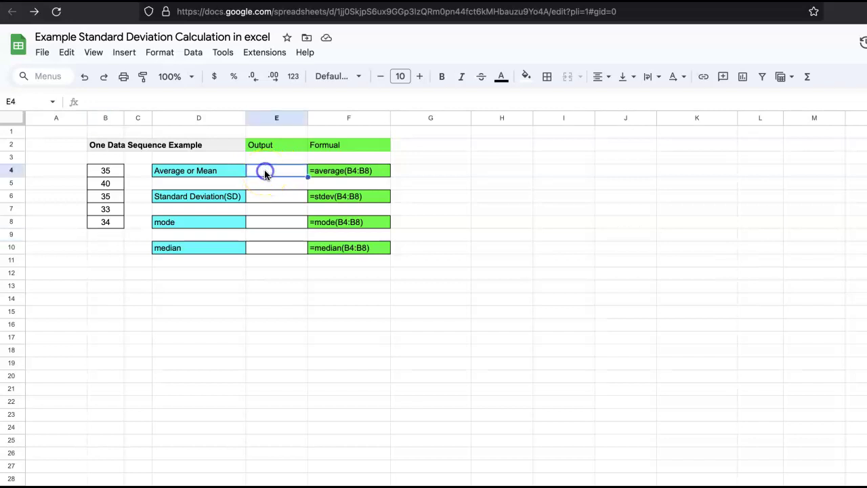
pyautogui.doubleClick(264, 173)
pyautogui.write('=')
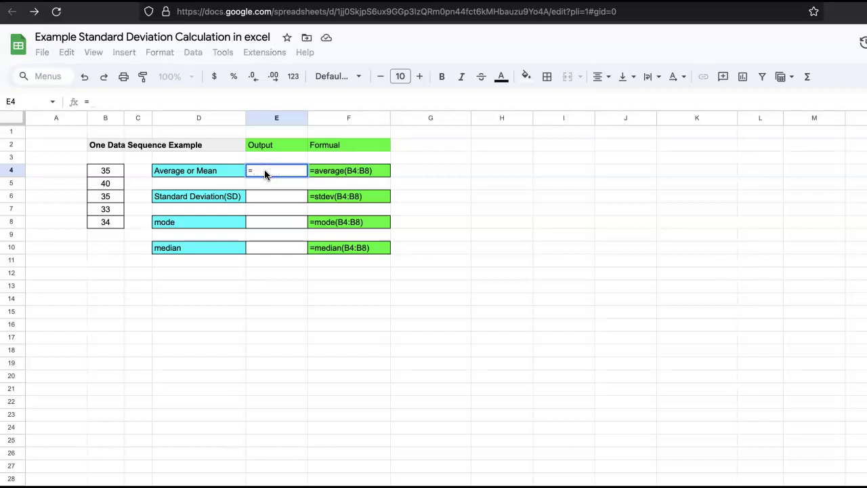
pyautogui.click(265, 173)
pyautogui.click(116, 102)
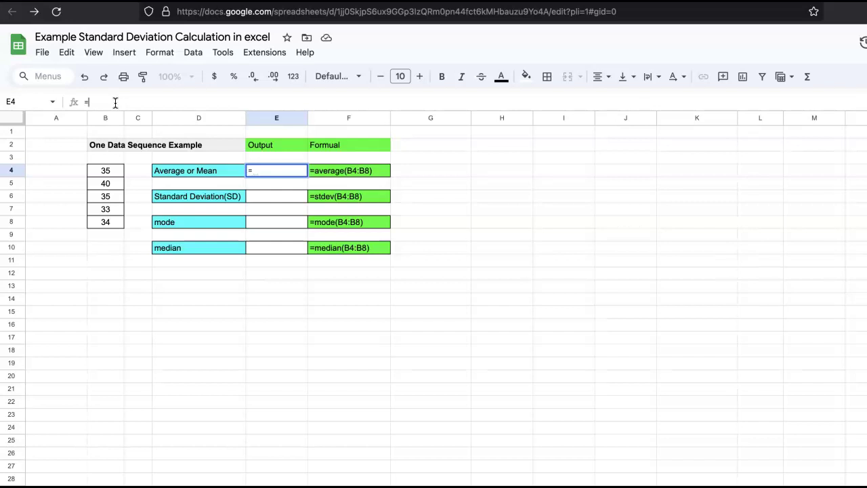
pyautogui.write('average(')
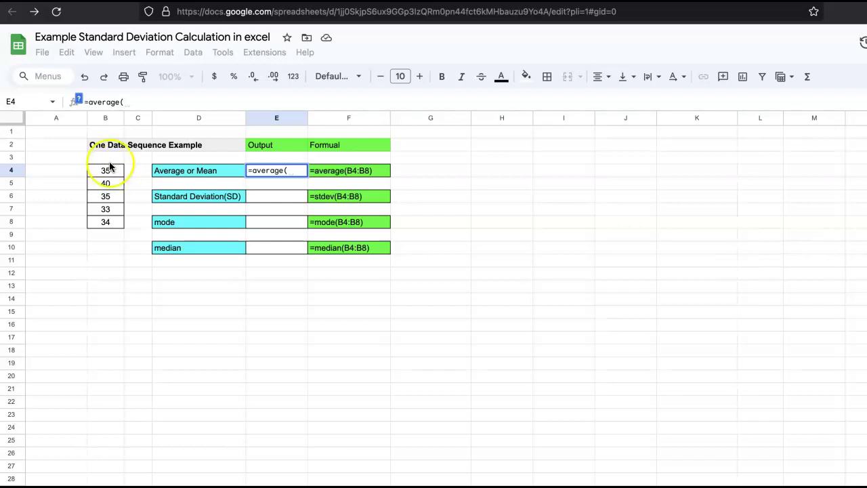
pyautogui.moveTo(104, 170); pyautogui.dragTo(100, 225)
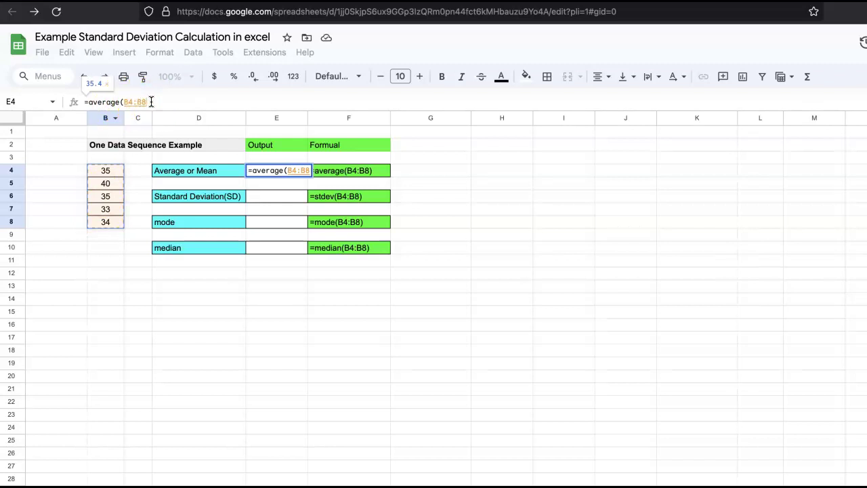
pyautogui.write(')')
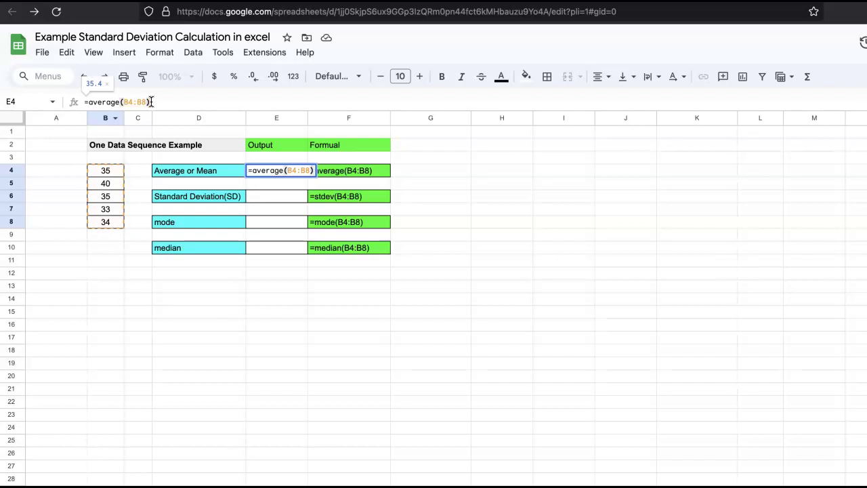
pyautogui.press('Return')
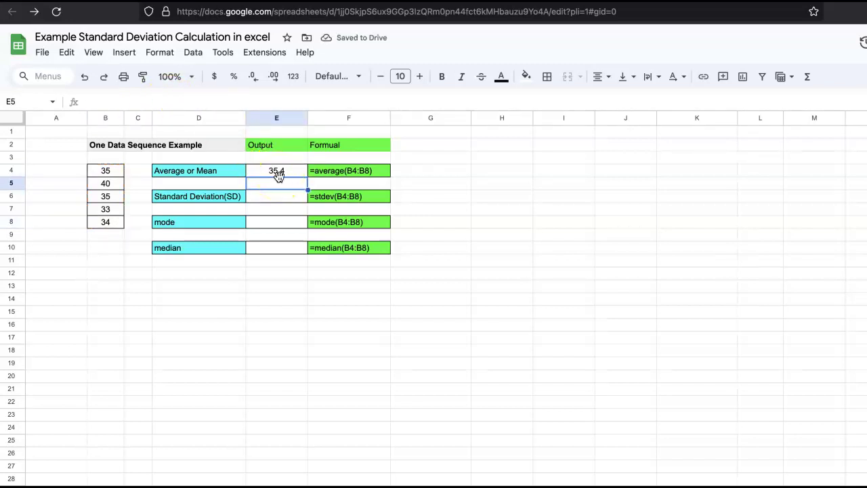
# - Display the mean in E4 with three decimal places, leaving its formula as entered
pyautogui.click(278, 172)
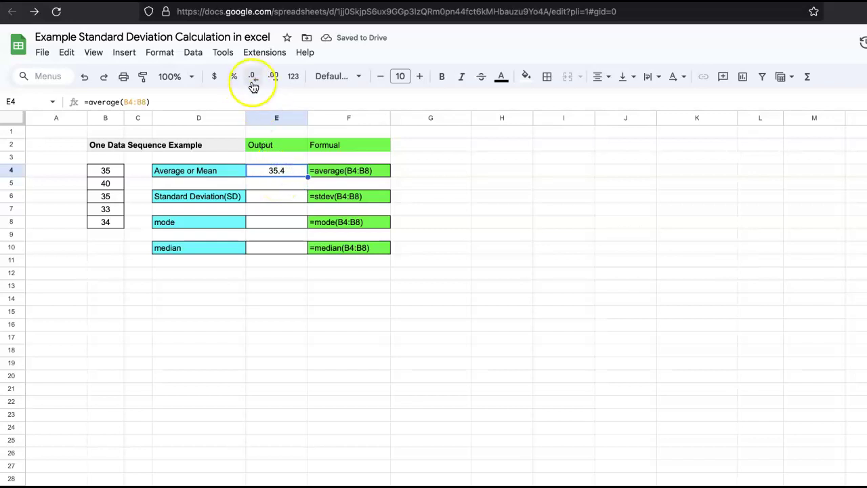
pyautogui.click(275, 80)
pyautogui.click(274, 81)
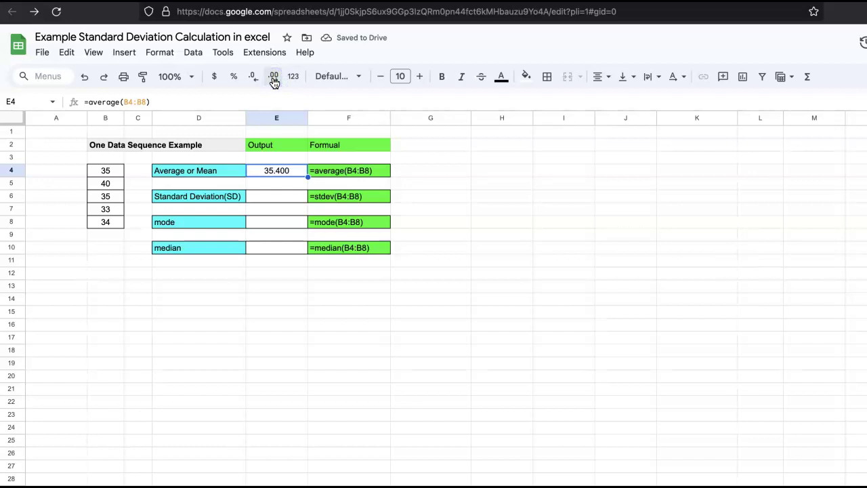
pyautogui.doubleClick(283, 167)
pyautogui.press('Return')
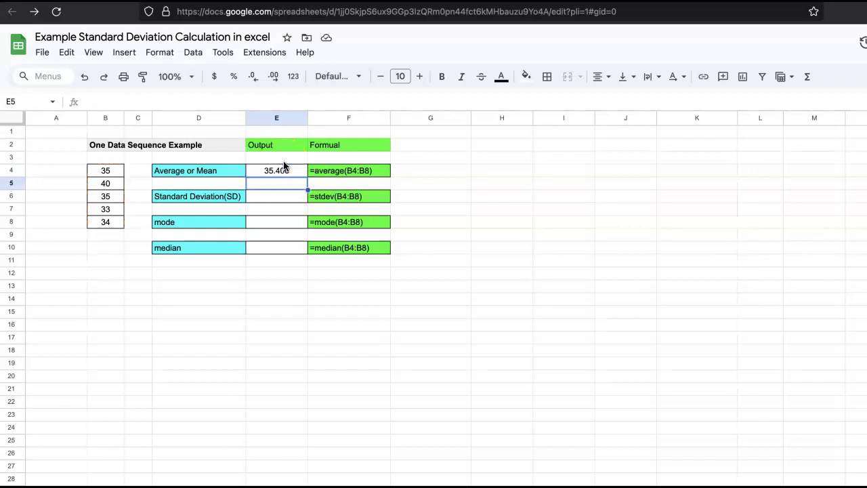
# - Reduce the mean in E4 to one decimal place
pyautogui.click(286, 168)
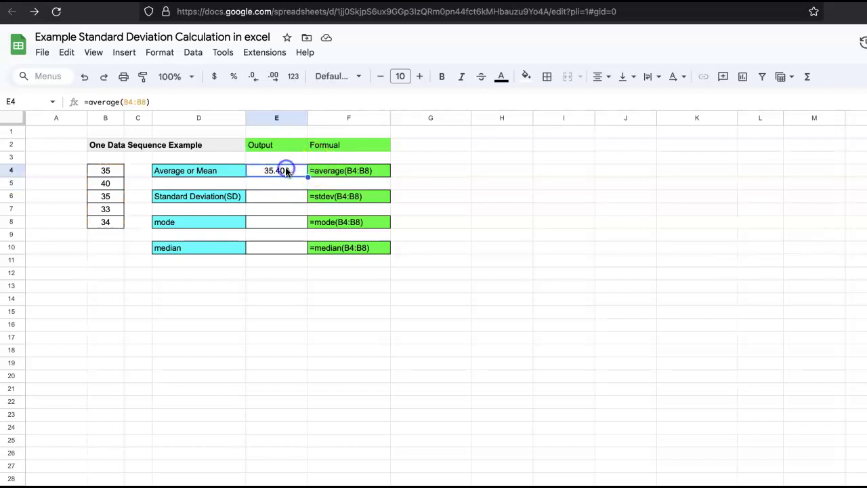
pyautogui.click(255, 78)
pyautogui.click(255, 79)
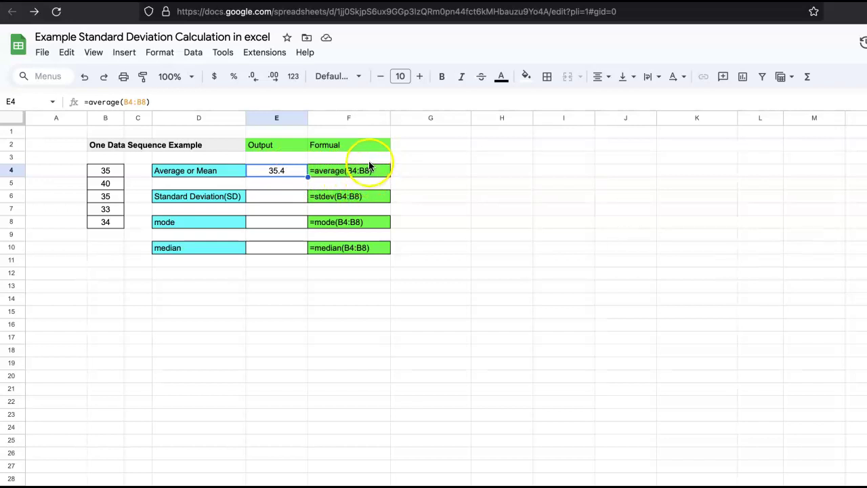
pyautogui.press('Return')
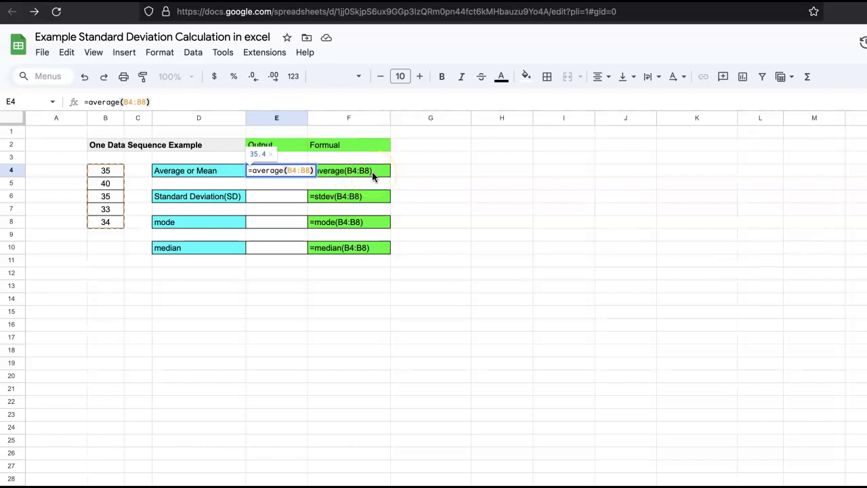
pyautogui.press('Return')
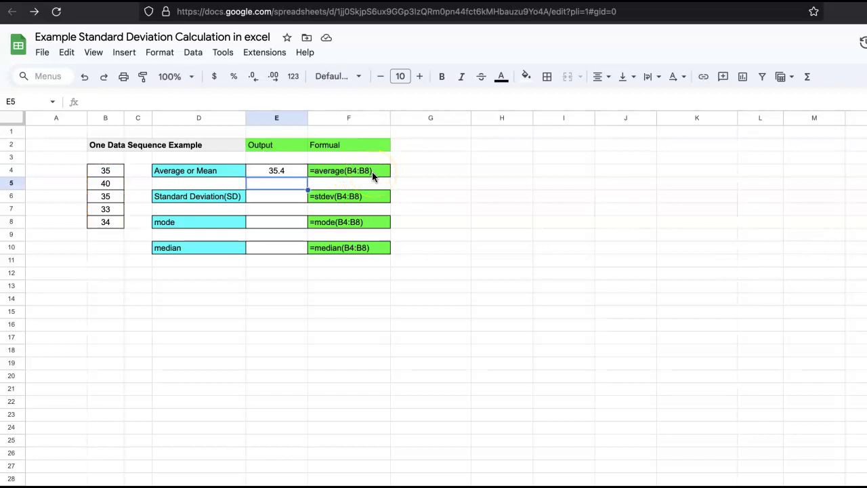
# - Calculate the standard deviation in E6 with the formula =stdev(B4:B8)
pyautogui.click(279, 198)
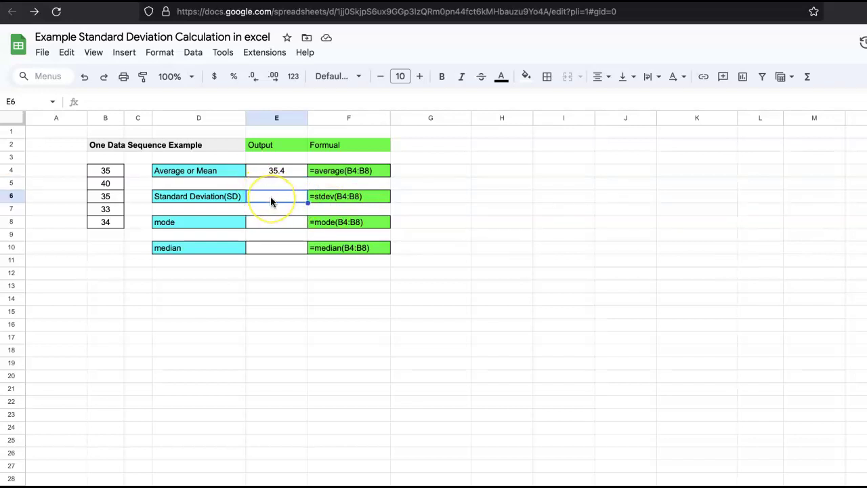
pyautogui.doubleClick(270, 196)
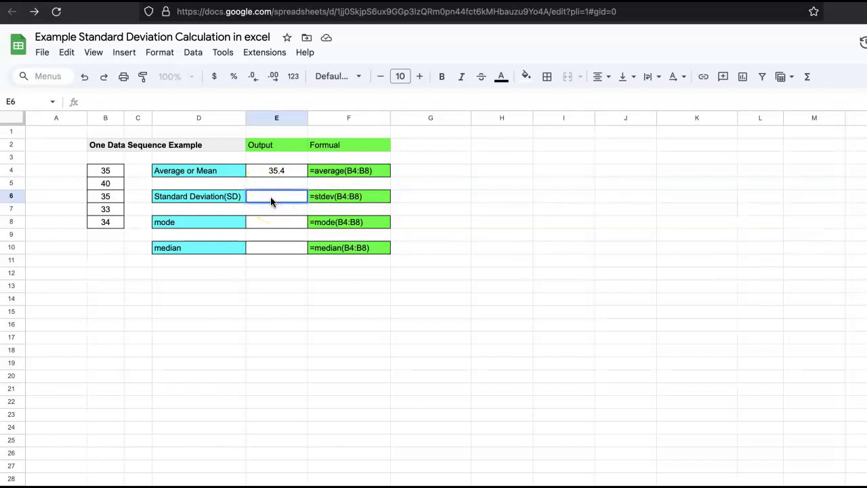
pyautogui.write('=')
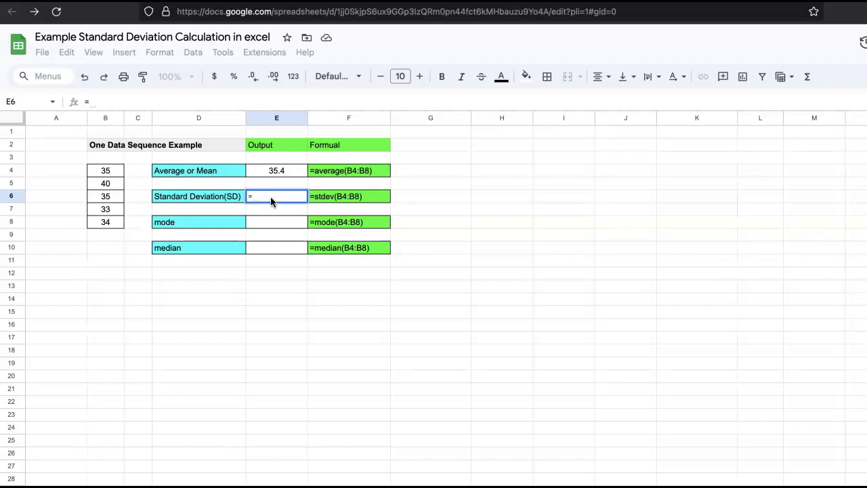
pyautogui.write('s')
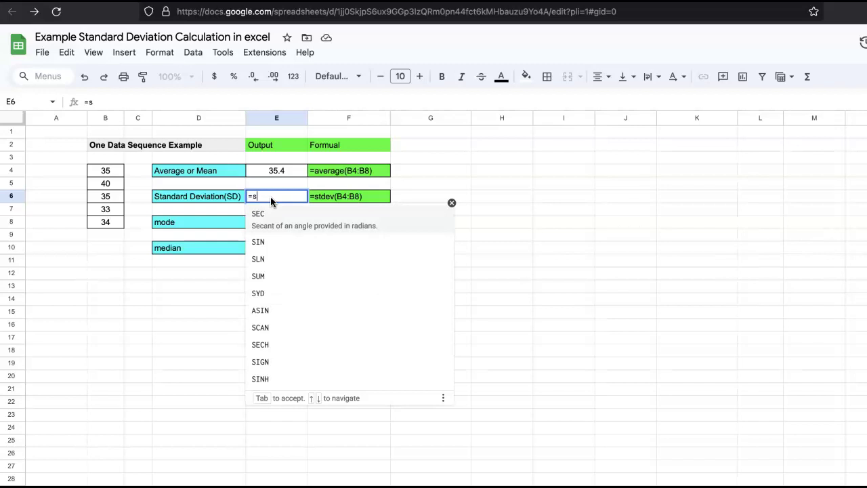
pyautogui.write('t')
pyautogui.click(270, 223)
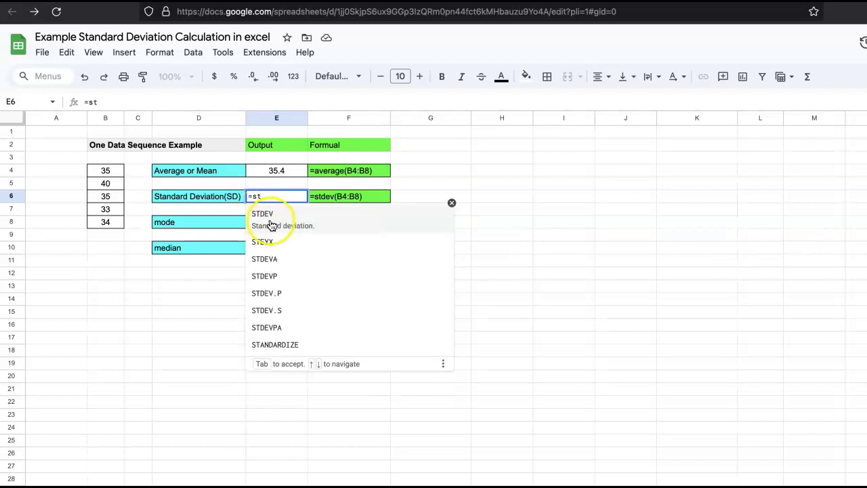
pyautogui.click(293, 229)
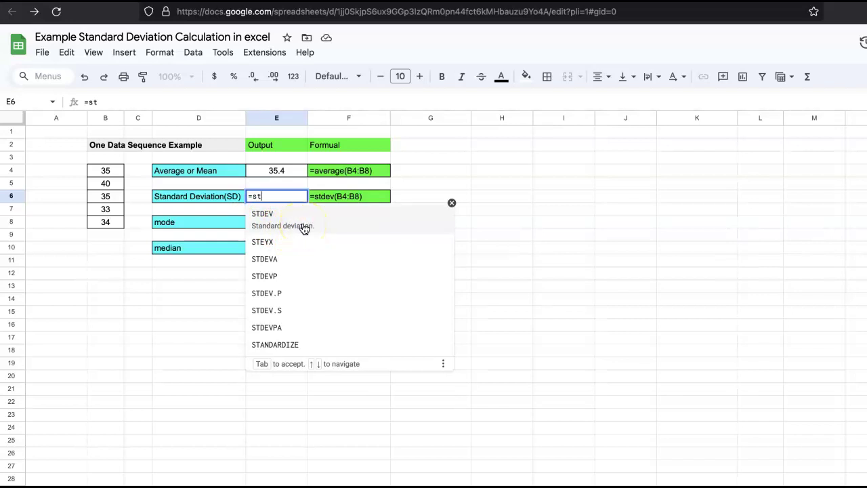
pyautogui.write('e')
pyautogui.press('BackSpace')
pyautogui.write('dv')
pyautogui.press('BackSpace')
pyautogui.write('ev')
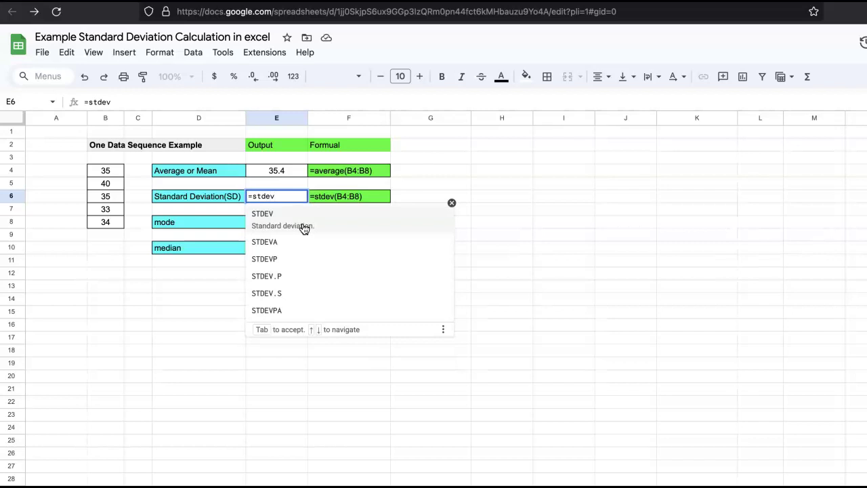
pyautogui.write('(')
pyautogui.moveTo(112, 170); pyautogui.dragTo(113, 223)
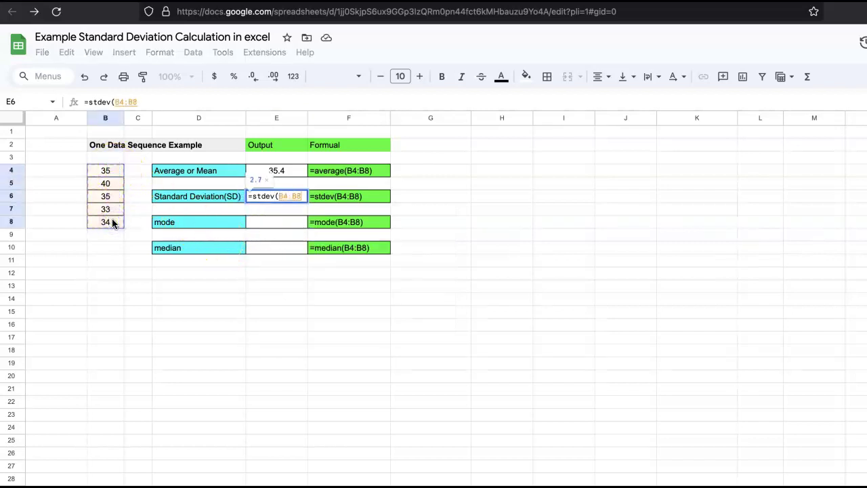
pyautogui.write(')')
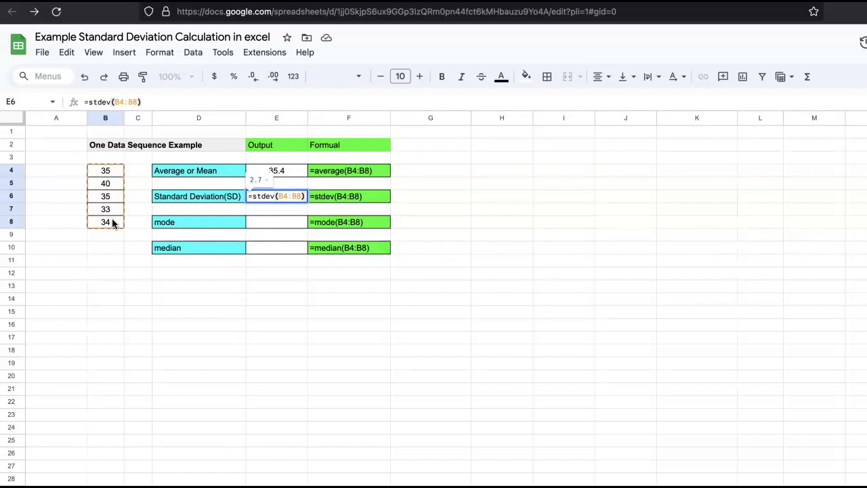
pyautogui.press('Return')
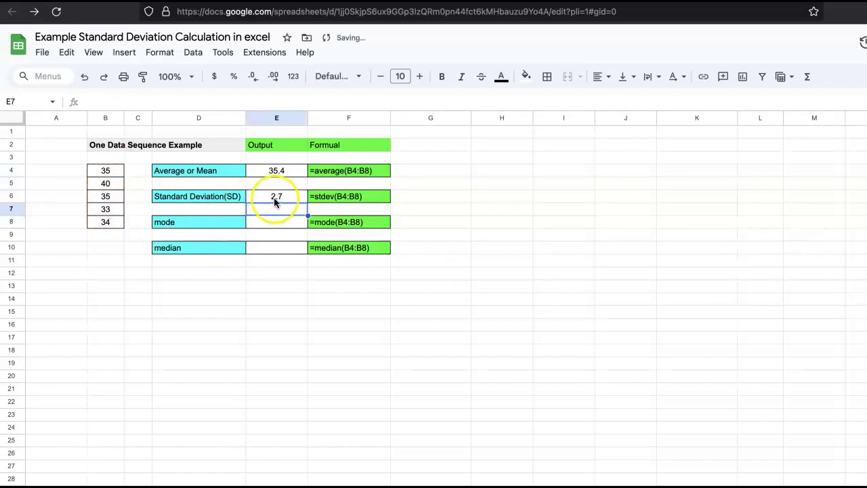
# - Extend the standard deviation in E6 to three decimal places and bring it back to one decimal place
pyautogui.click(274, 198)
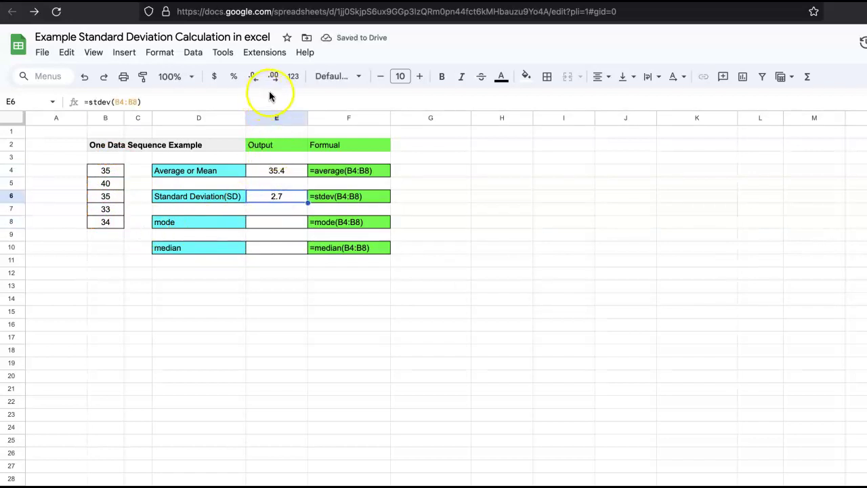
pyautogui.click(275, 80)
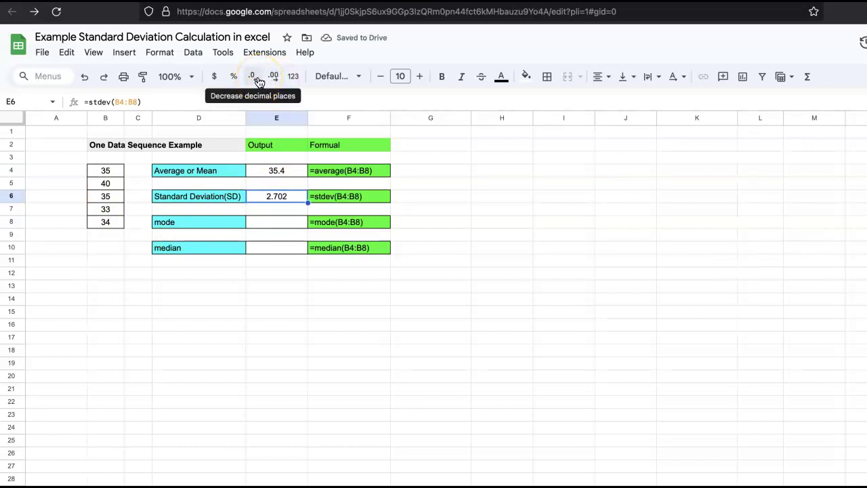
pyautogui.click(255, 80)
pyautogui.click(253, 78)
pyautogui.click(254, 78)
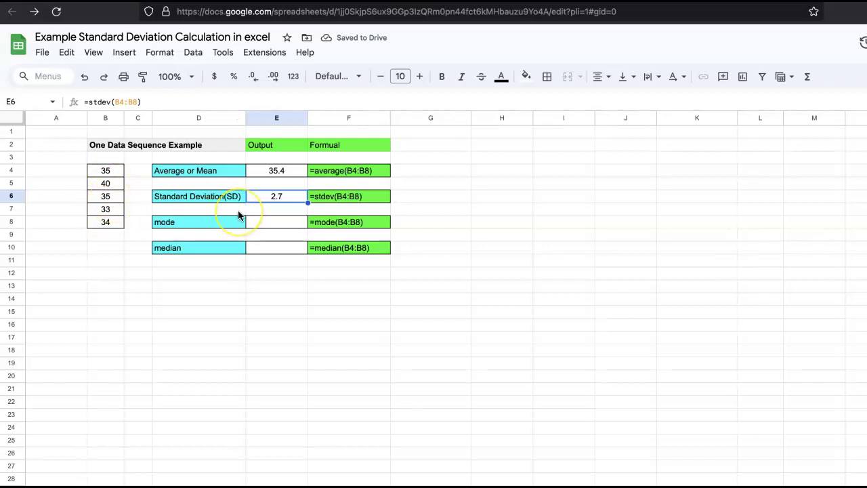
pyautogui.press('Return')
pyautogui.press('Return')
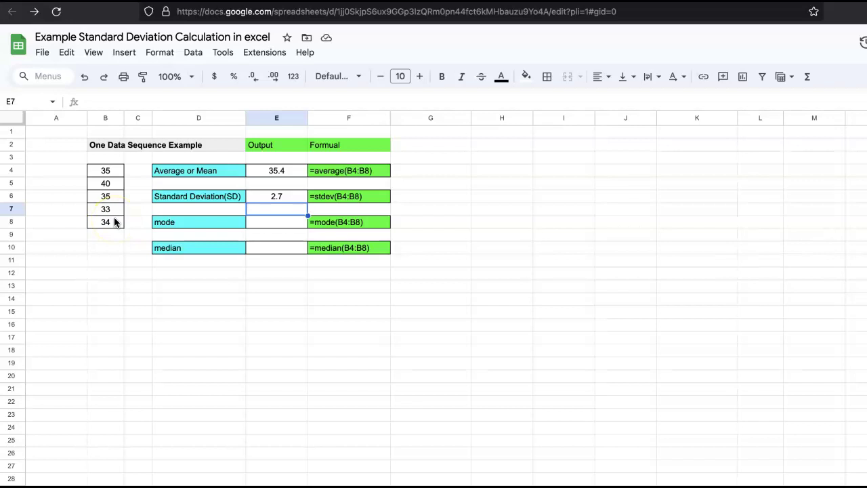
# - Calculate the mode in E8 with the formula =mode(B4:B8)
pyautogui.click(254, 225)
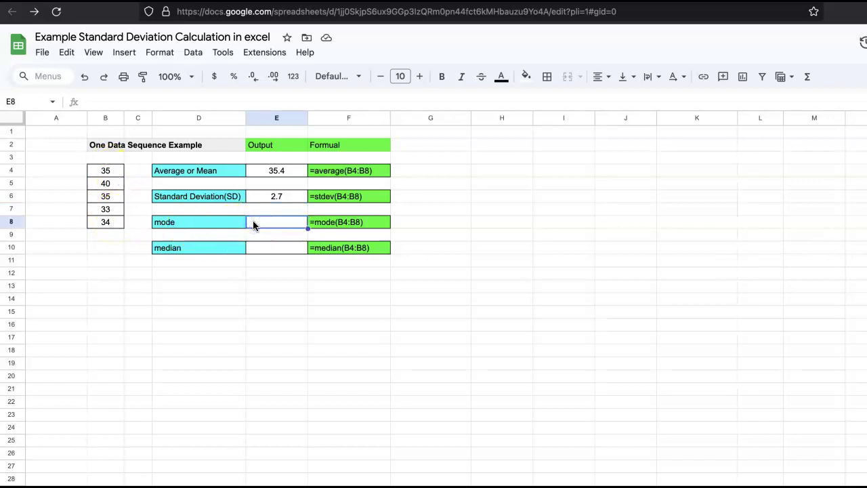
pyautogui.write('=')
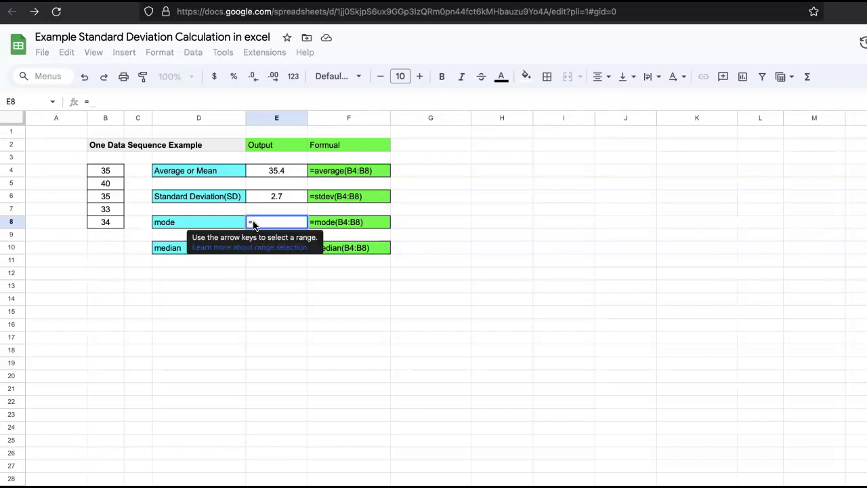
pyautogui.write('mode')
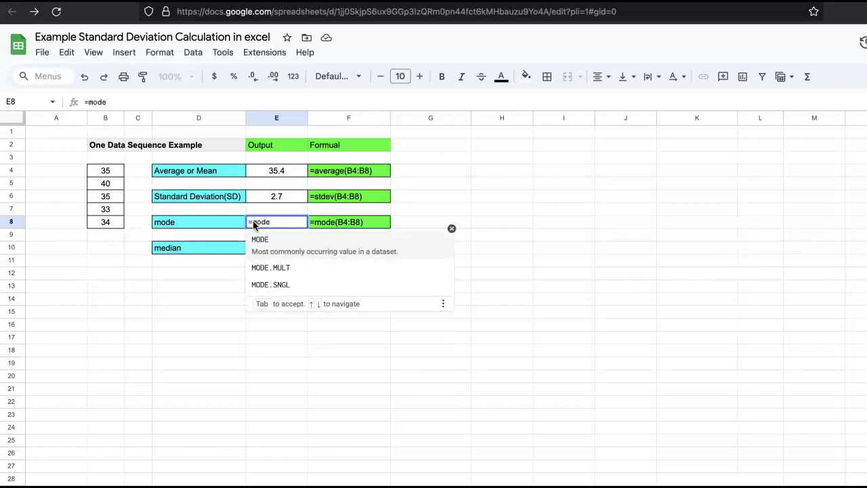
pyautogui.write('(')
pyautogui.moveTo(105, 170); pyautogui.dragTo(103, 223)
pyautogui.write(')')
pyautogui.press('Return')
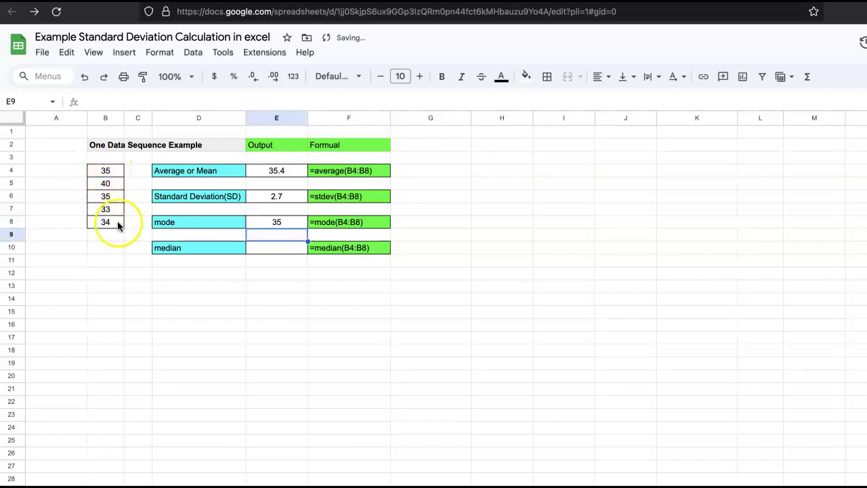
# - Calculate the median in E10 with the formula =median(B4:B8)
pyautogui.click(257, 247)
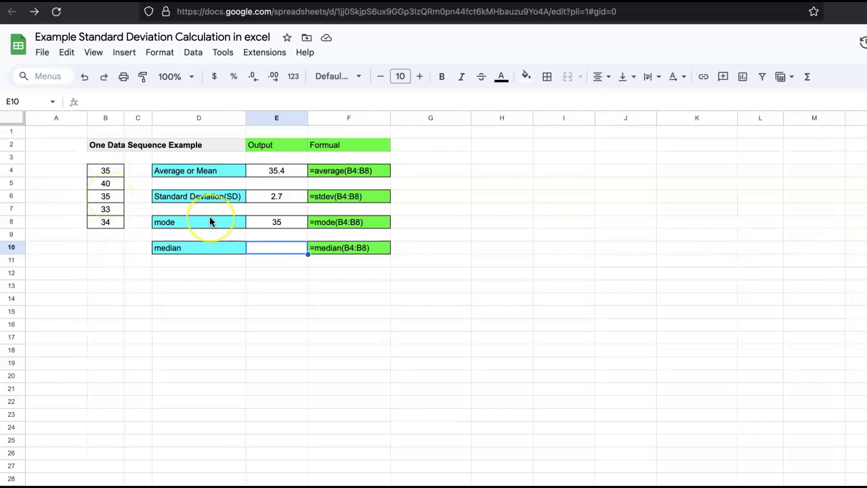
pyautogui.write('=')
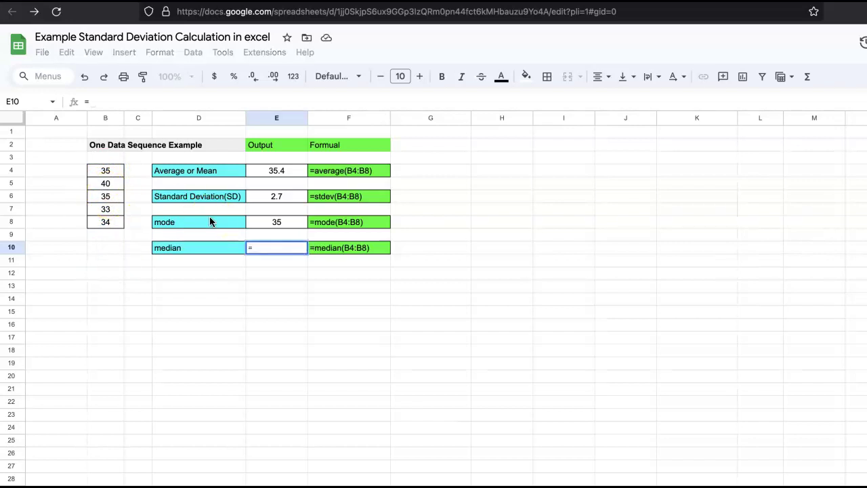
pyautogui.write('median(')
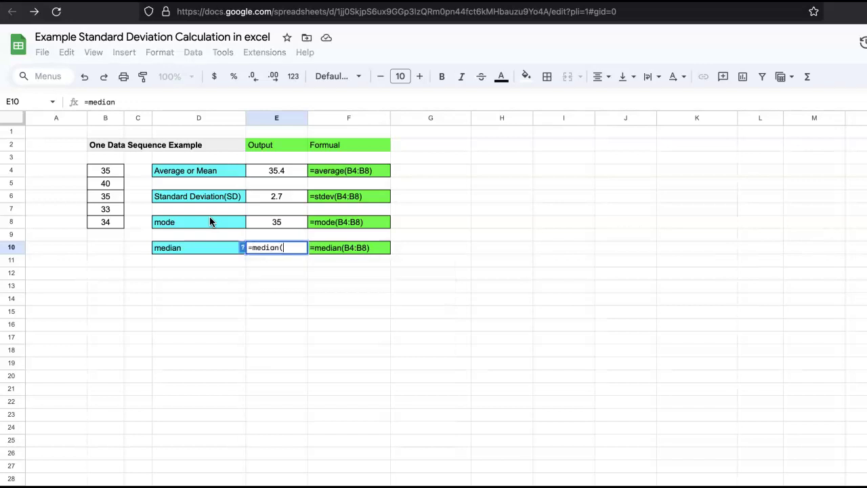
pyautogui.moveTo(109, 172); pyautogui.dragTo(109, 226)
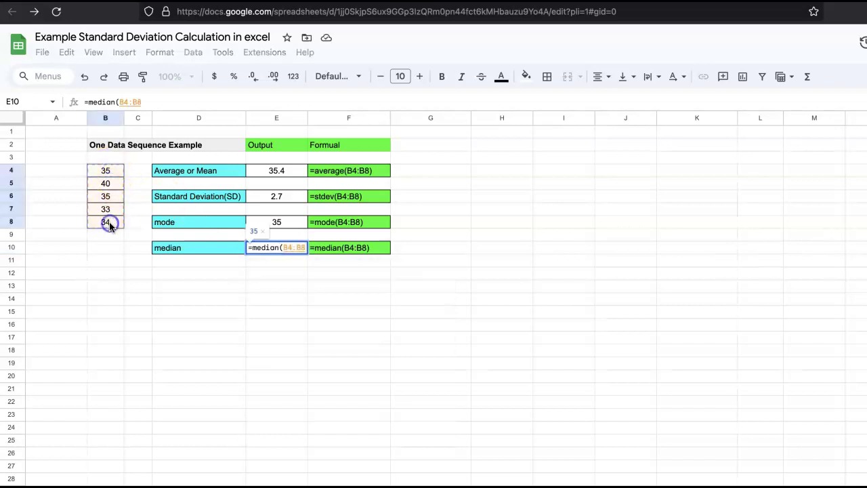
pyautogui.write(')')
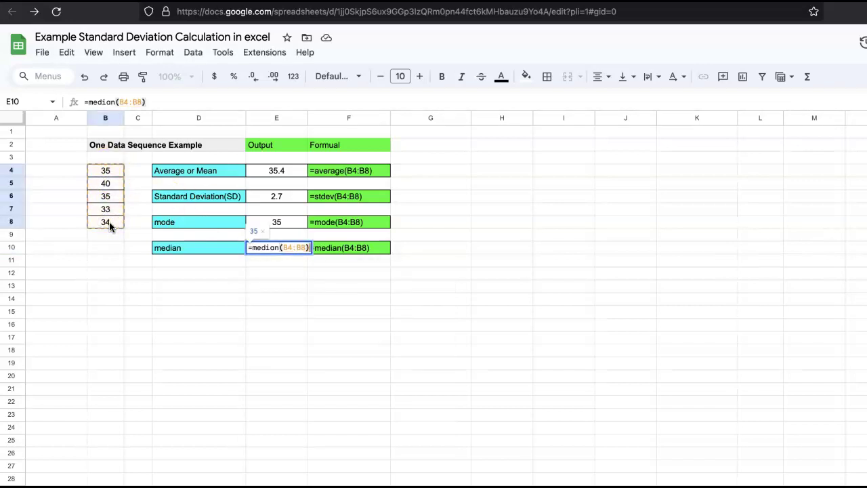
pyautogui.press('Return')
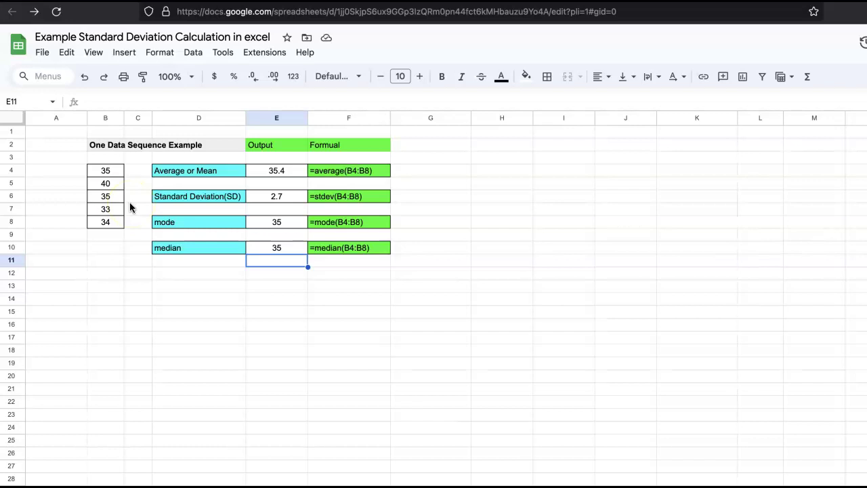
# - Examine the available function categories, including Statistical, for the data in B4:B8
pyautogui.moveTo(107, 170); pyautogui.dragTo(107, 223)
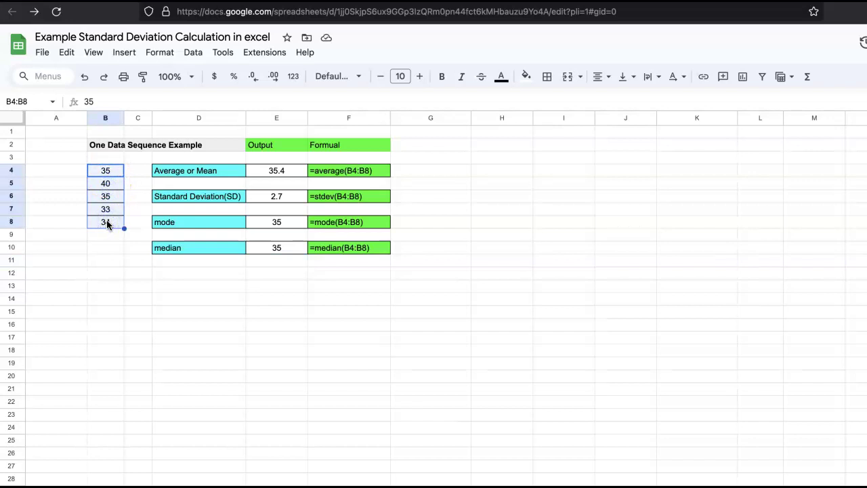
pyautogui.click(808, 77)
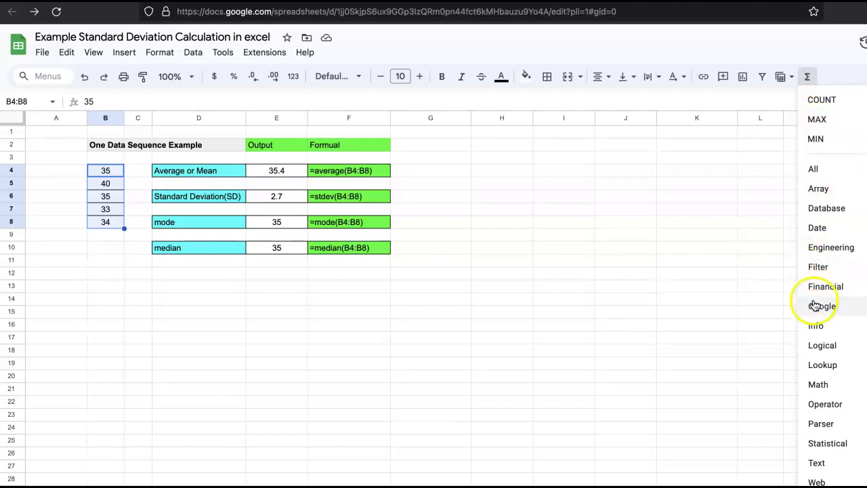
pyautogui.moveTo(821, 310)
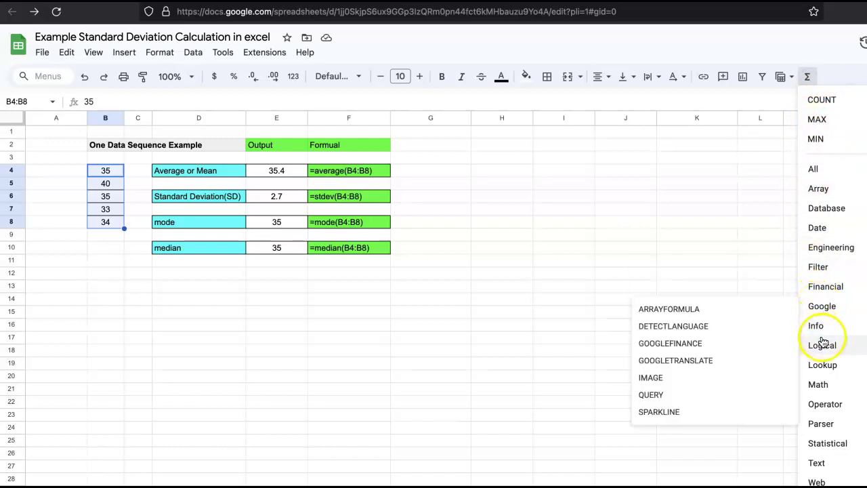
pyautogui.click(819, 411)
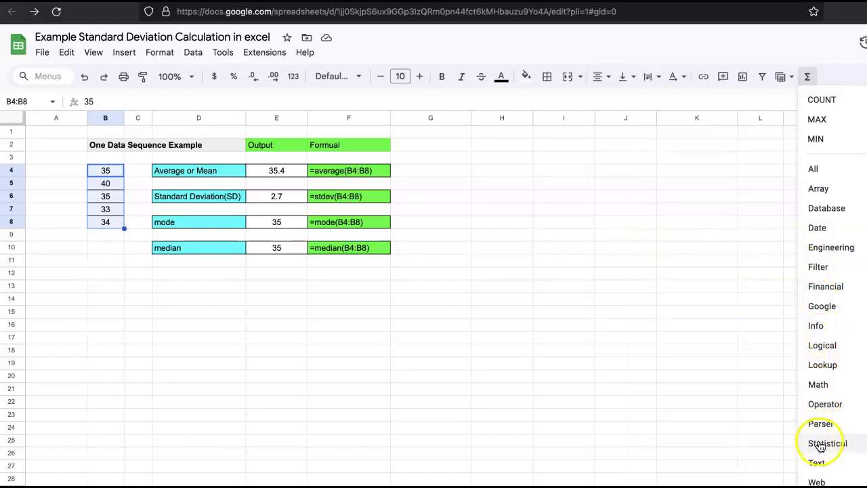
pyautogui.moveTo(820, 445)
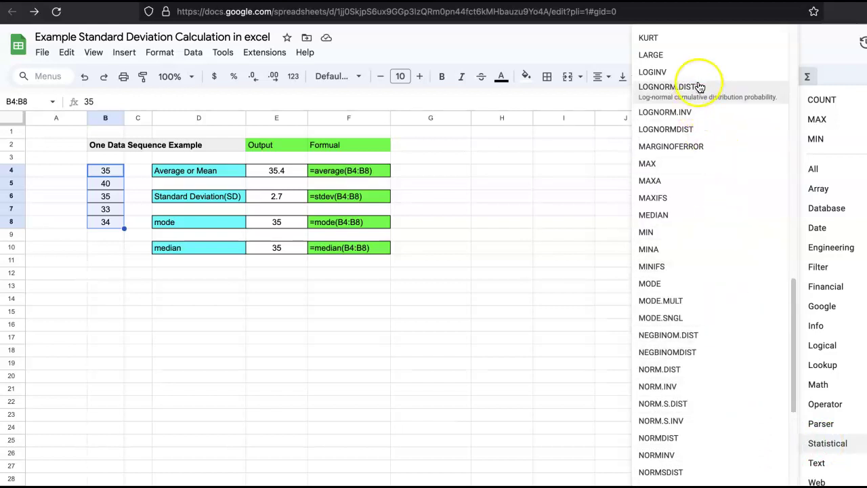
pyautogui.moveTo(795, 303)
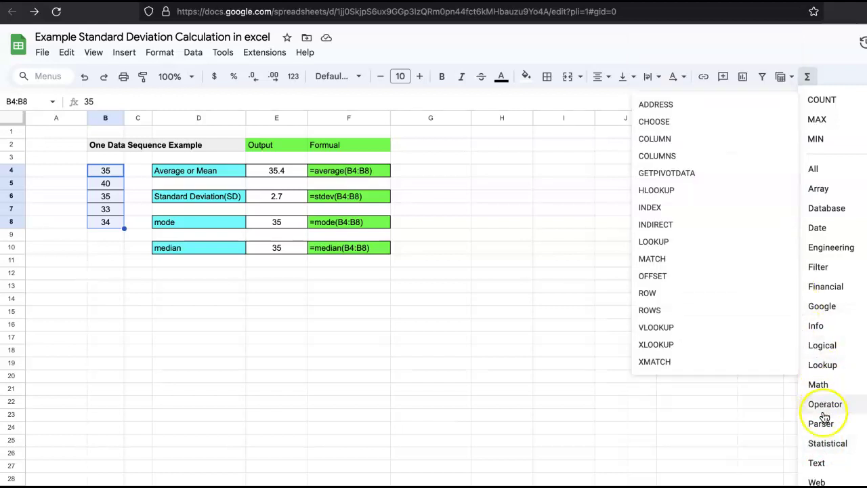
pyautogui.click(812, 446)
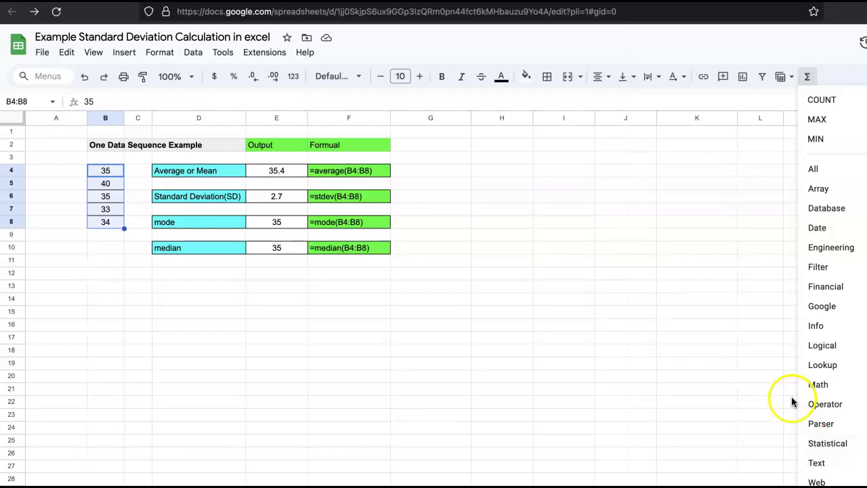
pyautogui.click(791, 414)
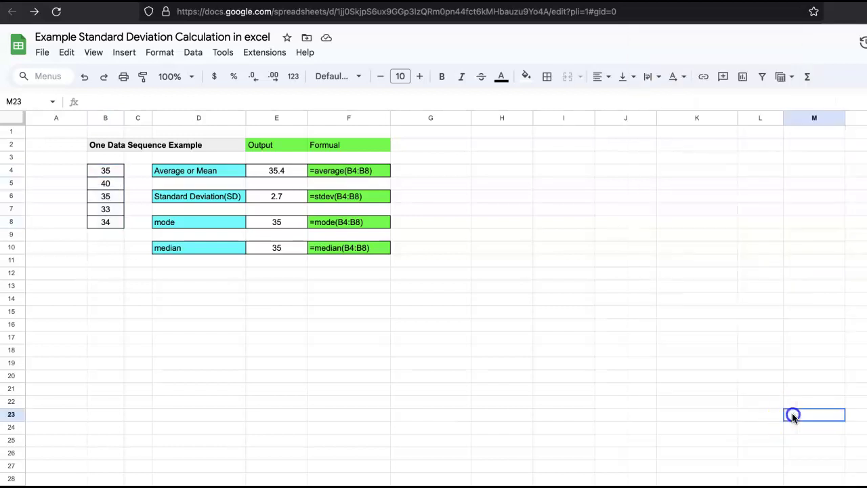
# - Look through the full list of statistical functions, from the standard deviation functions back to AVERAGE
pyautogui.click(807, 78)
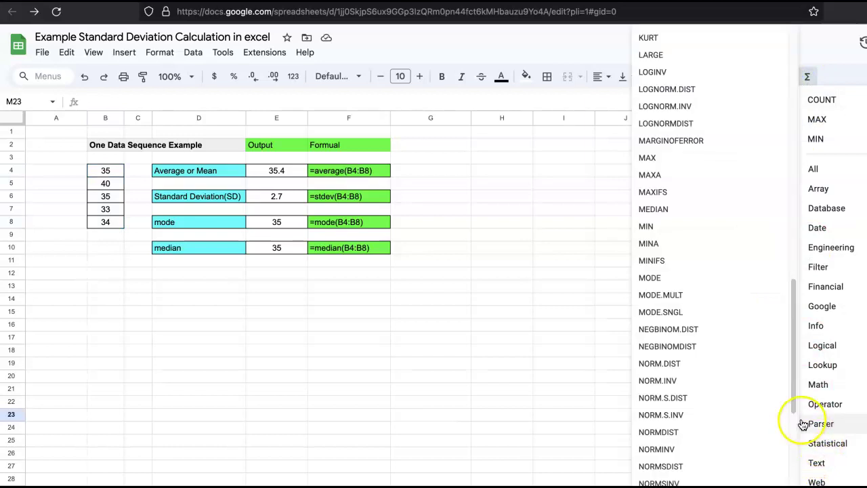
pyautogui.moveTo(815, 443)
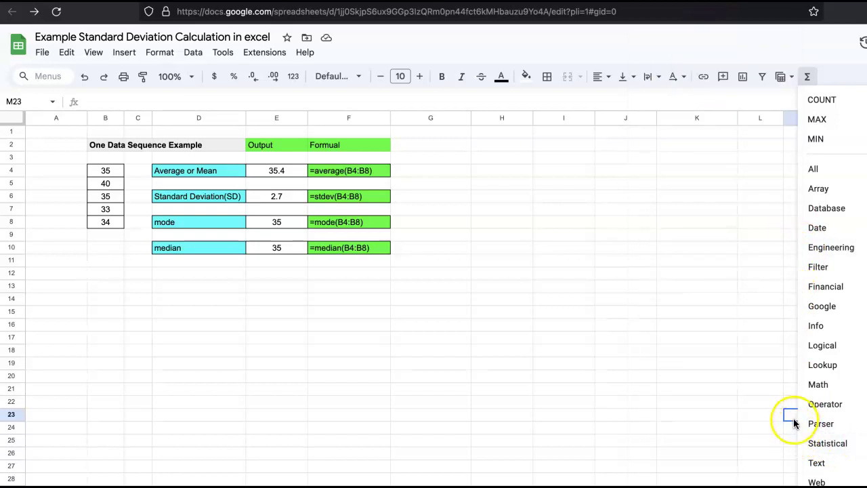
pyautogui.click(813, 446)
pyautogui.click(817, 447)
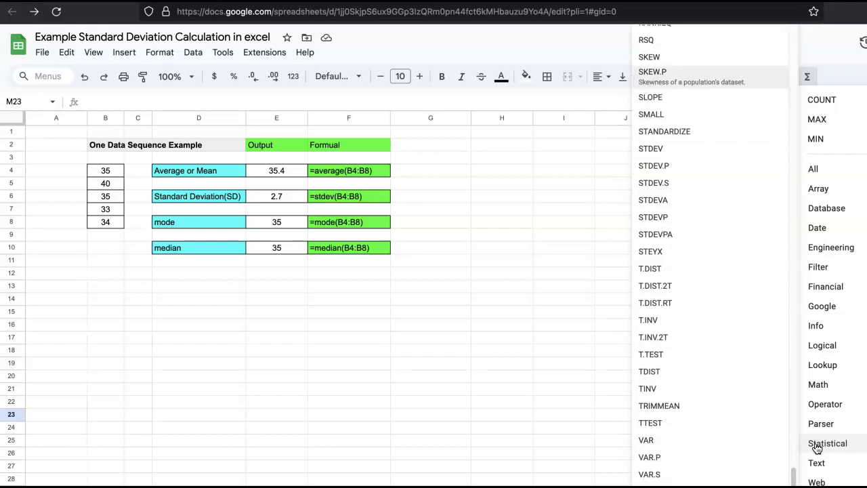
pyautogui.press('Up')
pyautogui.press('Up')
pyautogui.press('Up')
pyautogui.press('Up')
pyautogui.press('Up')
pyautogui.press('Up')
pyautogui.press('Up')
pyautogui.press('Up')
pyautogui.press('Up')
pyautogui.press('Up')
pyautogui.press('Up')
pyautogui.press('Up')
pyautogui.press('Up')
pyautogui.press('Up')
pyautogui.press('Up')
pyautogui.press('Up')
pyautogui.press('Up')
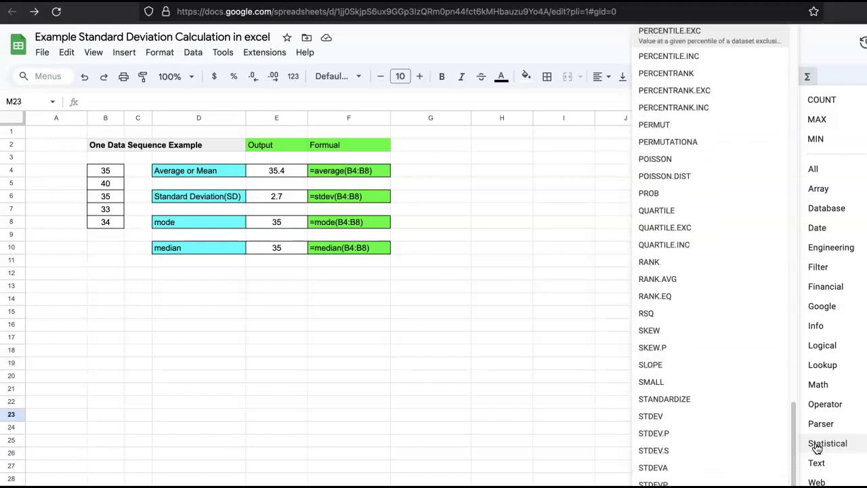
pyautogui.press('Up')
pyautogui.press('Up')
pyautogui.press('Up')
pyautogui.press('Up')
pyautogui.press('Up')
pyautogui.press('Up')
pyautogui.press('Up')
pyautogui.press('Up')
pyautogui.press('Up')
pyautogui.press('Up')
pyautogui.press('Up')
pyautogui.press('Up')
pyautogui.press('Up')
pyautogui.press('Up')
pyautogui.press('Up')
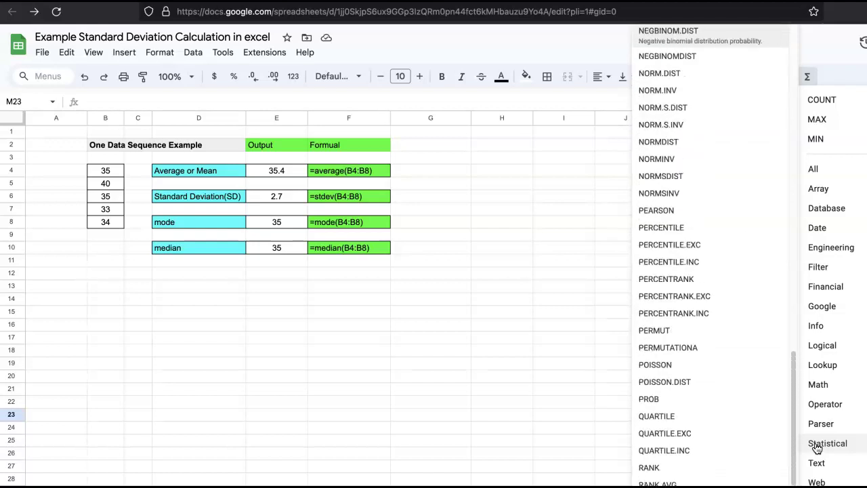
pyautogui.press('Up')
pyautogui.press('Up')
pyautogui.press('Up')
pyautogui.press('Up')
pyautogui.press('Up')
pyautogui.press('Up')
pyautogui.press('Up')
pyautogui.press('Up')
pyautogui.press('Up')
pyautogui.press('Up')
pyautogui.press('Up')
pyautogui.press('Up')
pyautogui.press('Up')
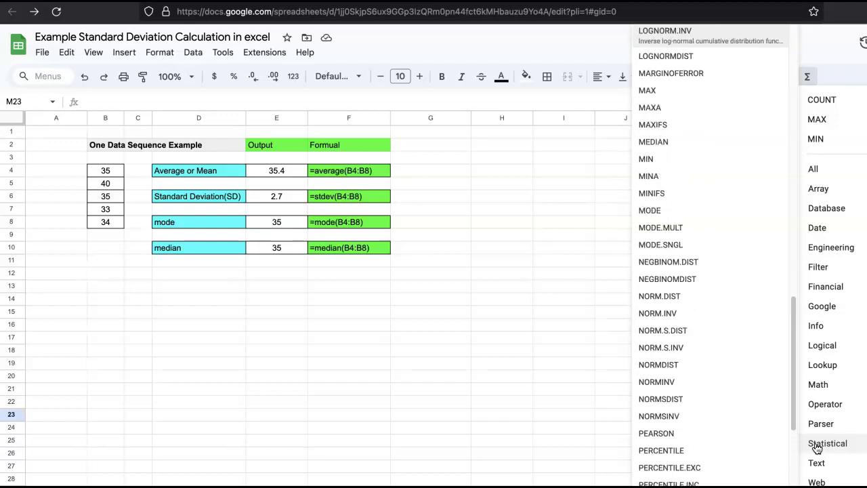
pyautogui.press('Up')
pyautogui.press('Up')
pyautogui.press('Up')
pyautogui.press('Up')
pyautogui.press('Up')
pyautogui.press('Up')
pyautogui.press('Up')
pyautogui.press('Up')
pyautogui.press('Up')
pyautogui.press('Up')
pyautogui.press('Up')
pyautogui.press('Up')
pyautogui.press('Up')
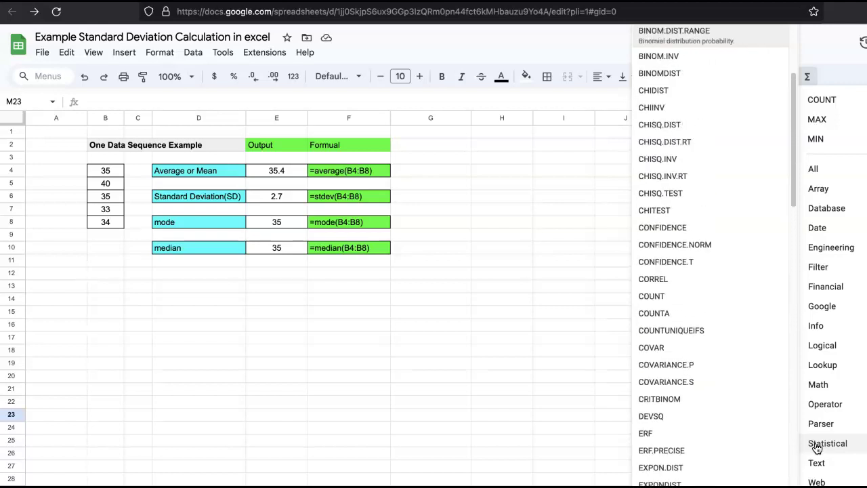
pyautogui.press('Up')
pyautogui.press('Up')
pyautogui.press('Up')
pyautogui.press('Up')
pyautogui.press('Up')
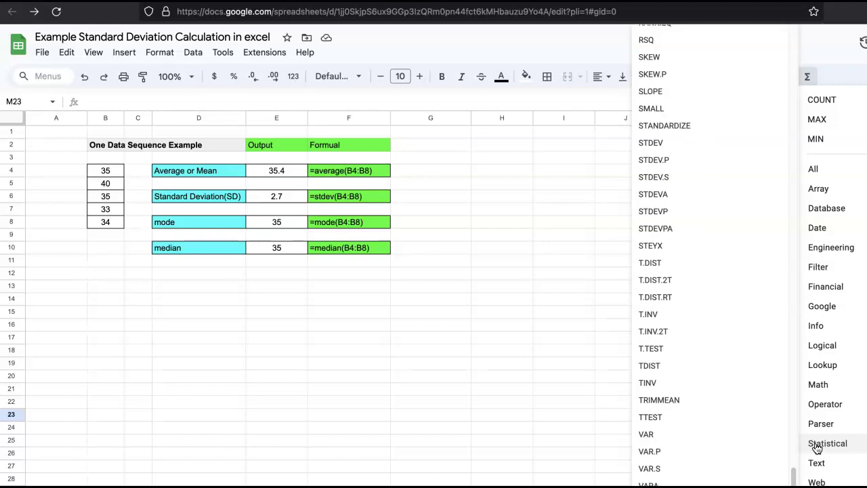
pyautogui.click(817, 447)
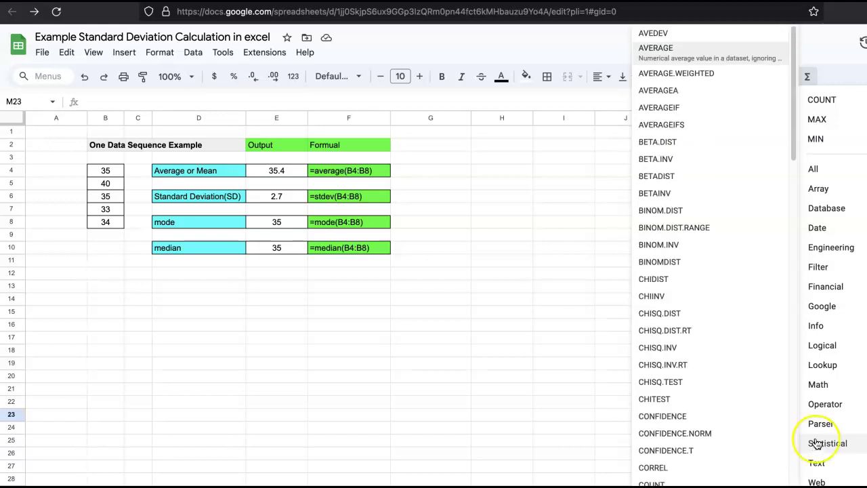
pyautogui.click(668, 52)
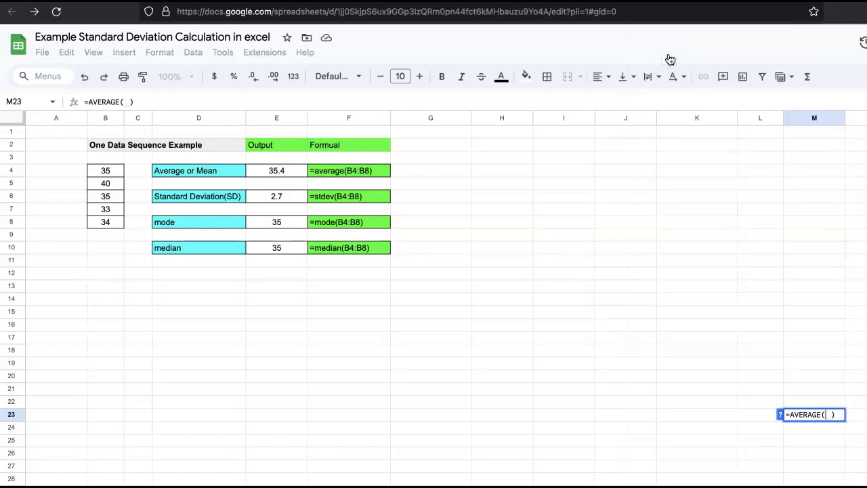
pyautogui.click(830, 418)
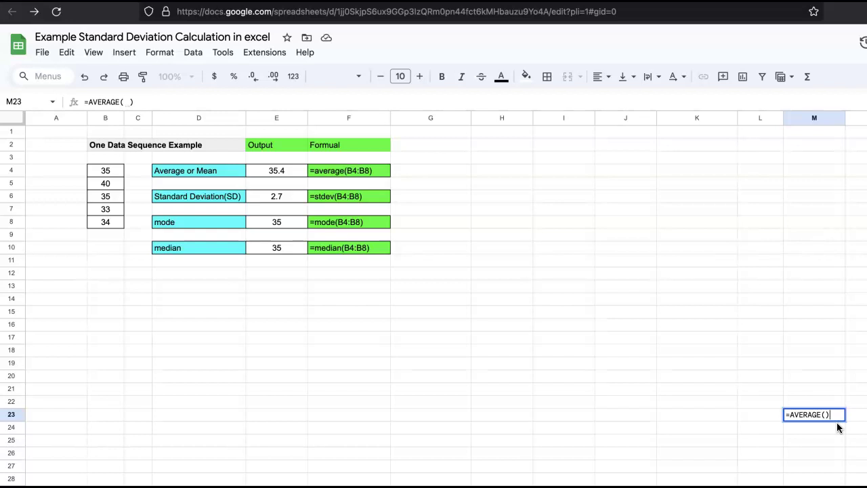
pyautogui.press('BackSpace')
pyautogui.press('BackSpace')
pyautogui.press('BackSpace')
pyautogui.press('BackSpace')
pyautogui.press('BackSpace')
pyautogui.press('BackSpace')
pyautogui.press('BackSpace')
pyautogui.press('BackSpace')
pyautogui.press('BackSpace')
pyautogui.press('BackSpace')
pyautogui.press('BackSpace')
pyautogui.press('Return')
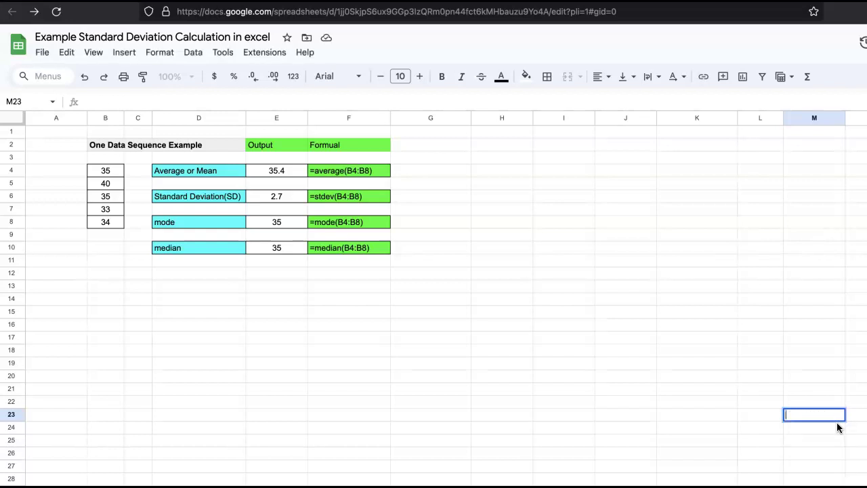
pyautogui.click(624, 310)
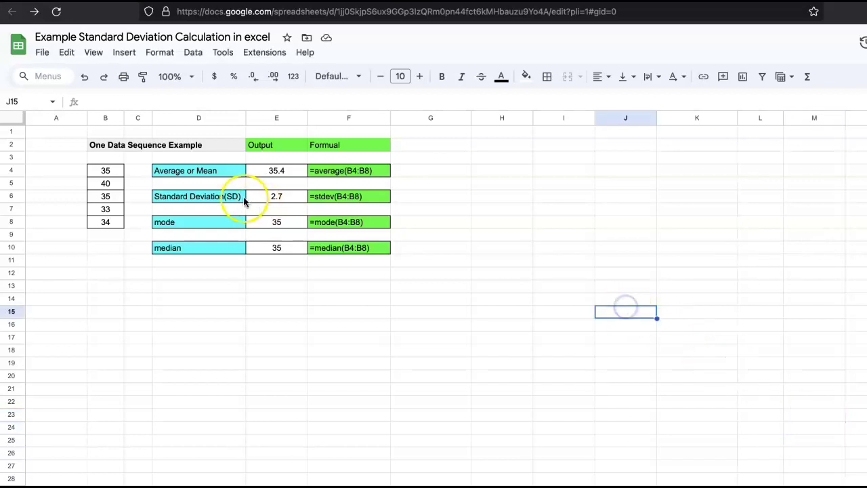
# - Insert the built-in statistical function AVERAGE for B4:B8 into B9, and clear that cell again
pyautogui.moveTo(100, 170); pyautogui.dragTo(102, 223)
pyautogui.click(807, 76)
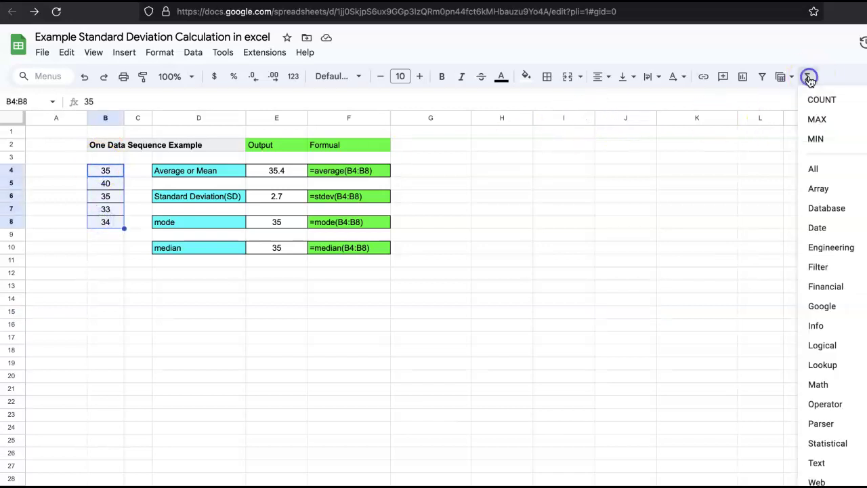
pyautogui.moveTo(827, 443)
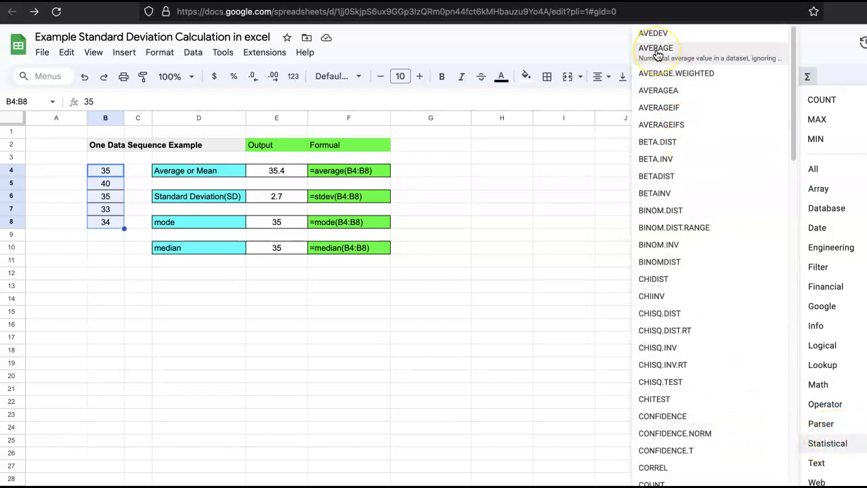
pyautogui.click(657, 54)
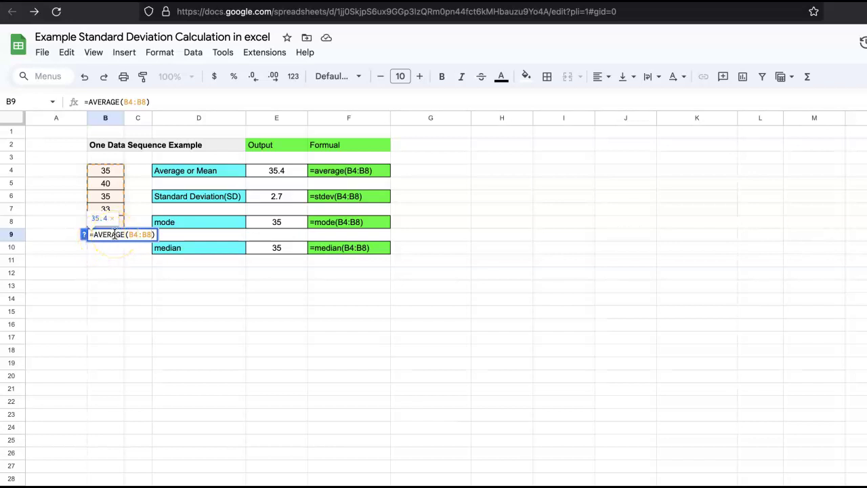
pyautogui.press('Return')
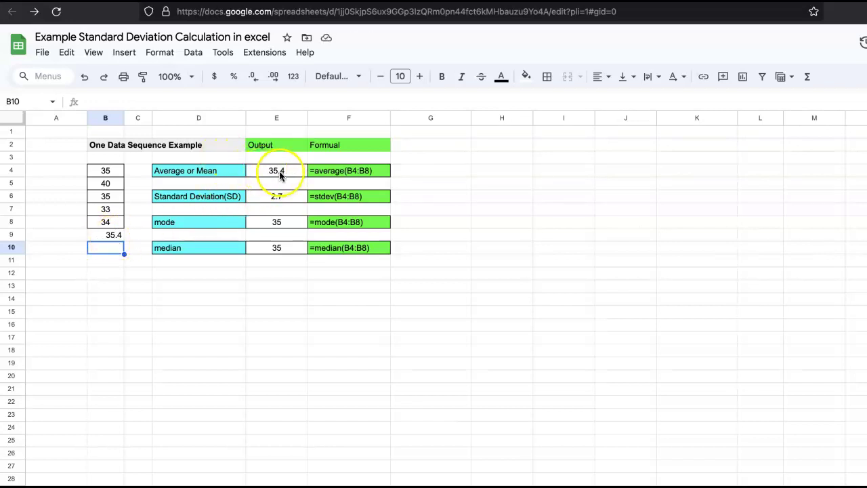
pyautogui.click(109, 234)
pyautogui.press('Delete')
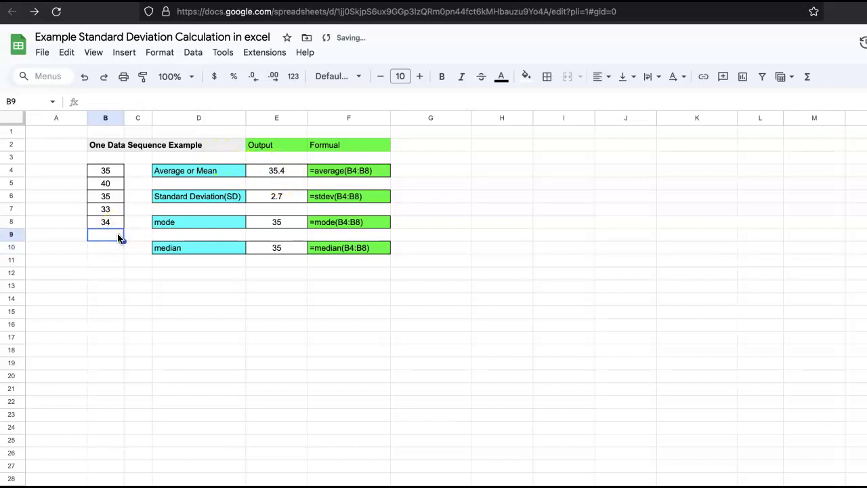
# - Calculate the standard deviation of B4:B8 in B9 by inserting the built-in statistical function STDEV
pyautogui.moveTo(105, 171); pyautogui.dragTo(105, 224)
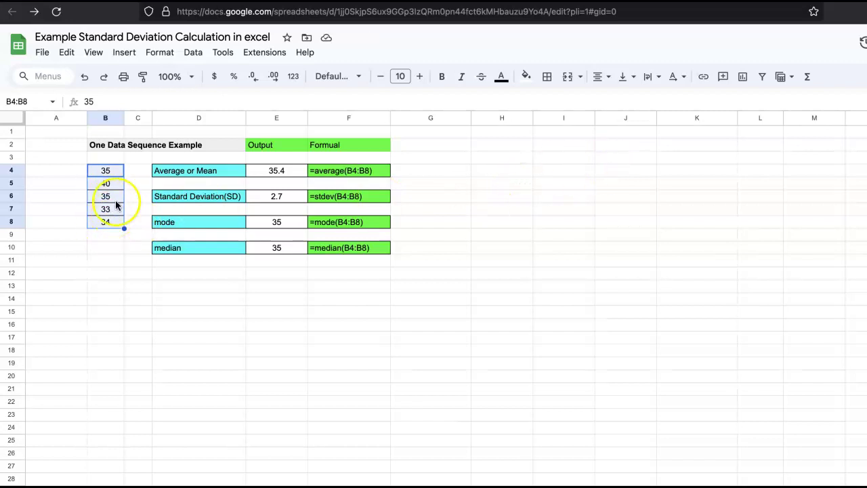
pyautogui.click(807, 77)
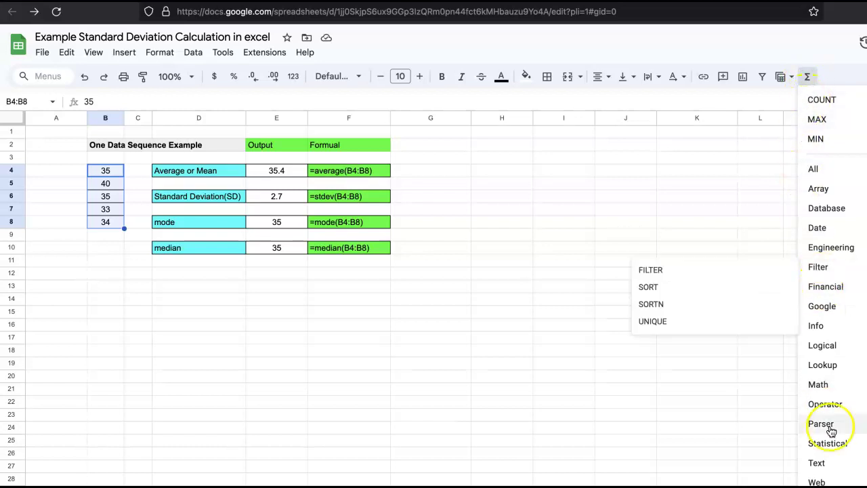
pyautogui.moveTo(832, 444)
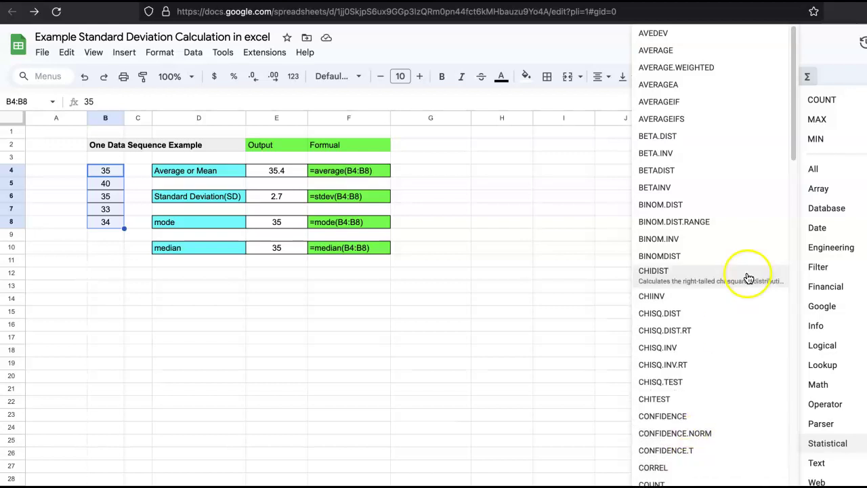
pyautogui.moveTo(795, 149); pyautogui.dragTo(776, 487)
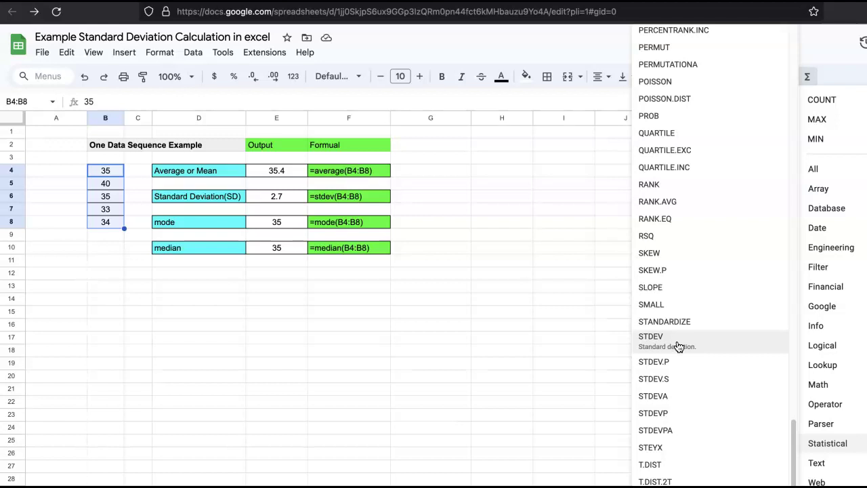
pyautogui.click(674, 377)
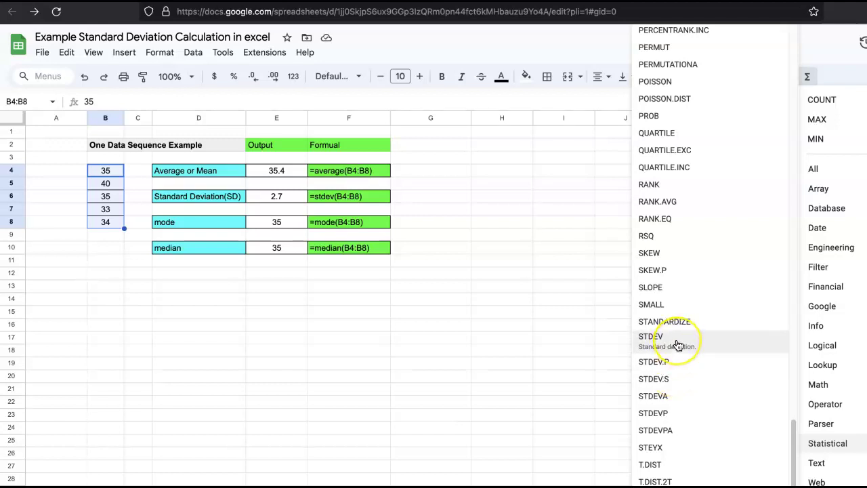
pyautogui.click(678, 346)
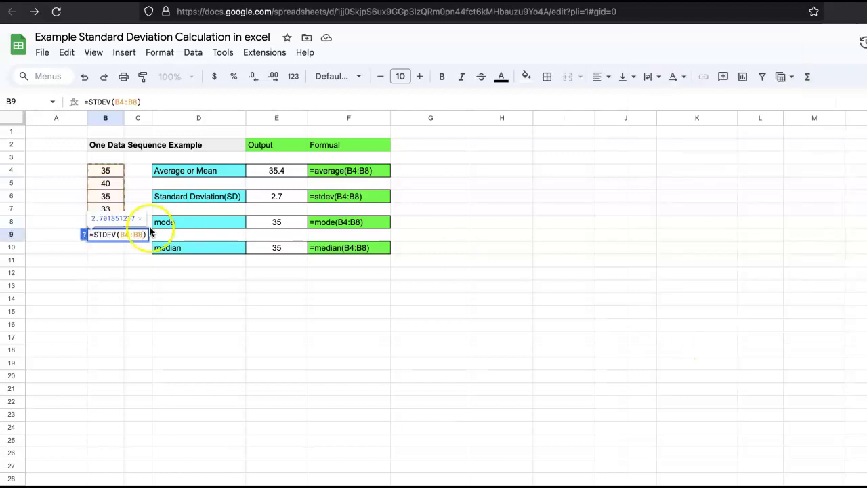
pyautogui.press('Return')
pyautogui.click(118, 243)
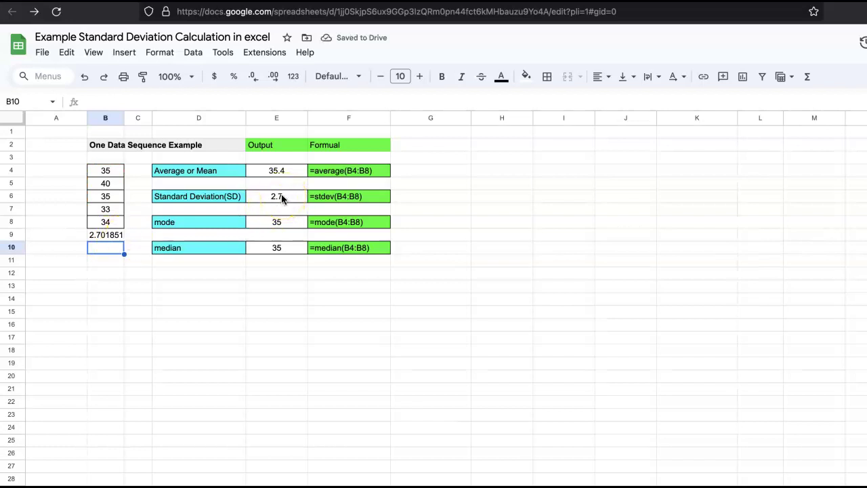
# - Clear the STDEV formula from cell B9
pyautogui.click(95, 253)
pyautogui.click(105, 235)
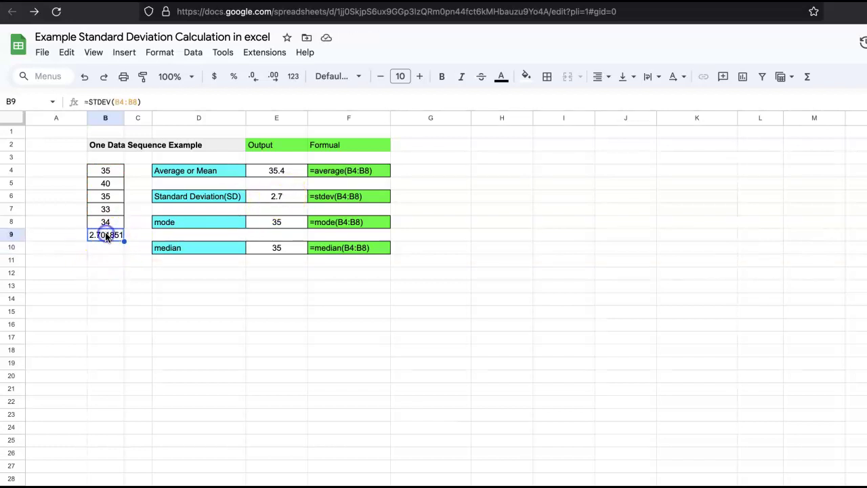
pyautogui.press('Delete')
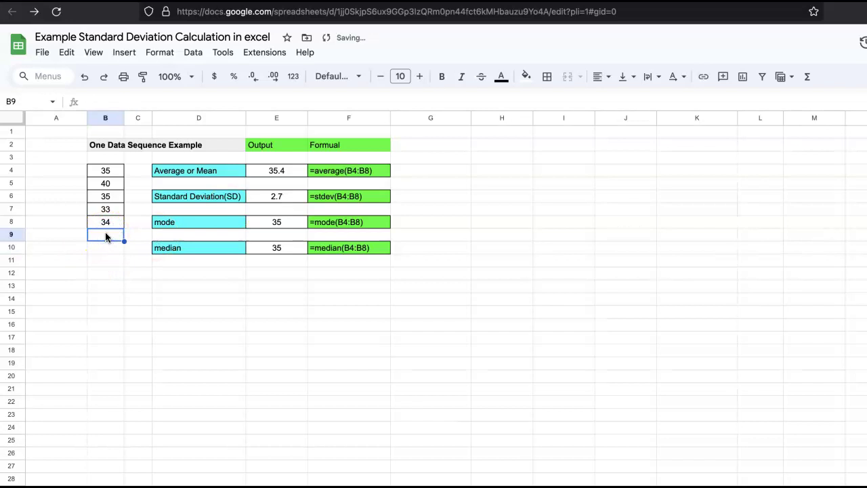